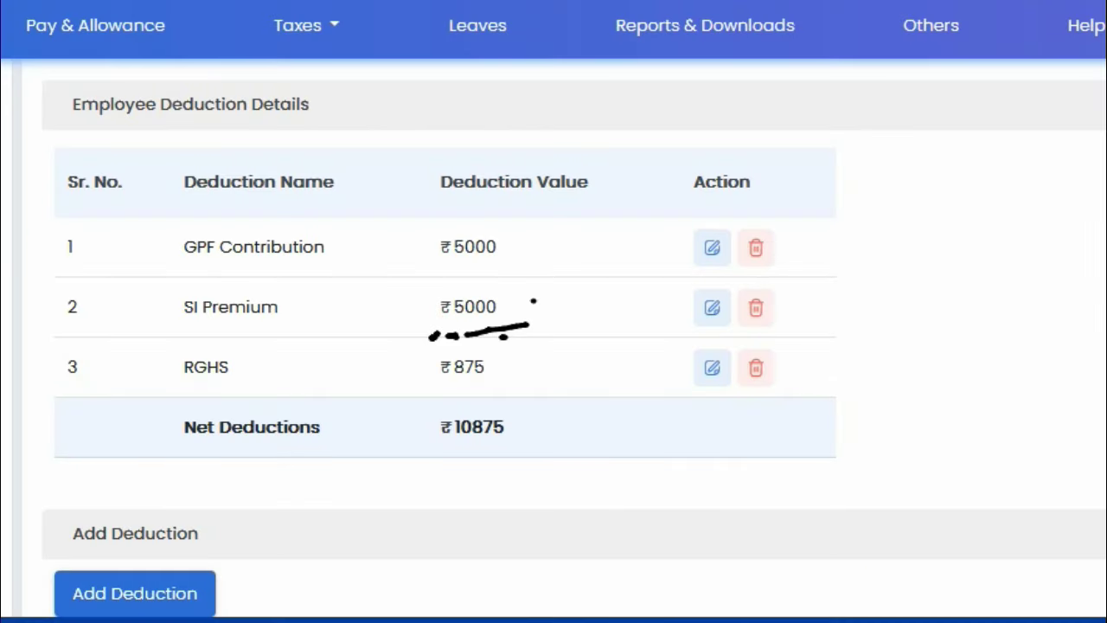
drag(531, 302, 614, 267)
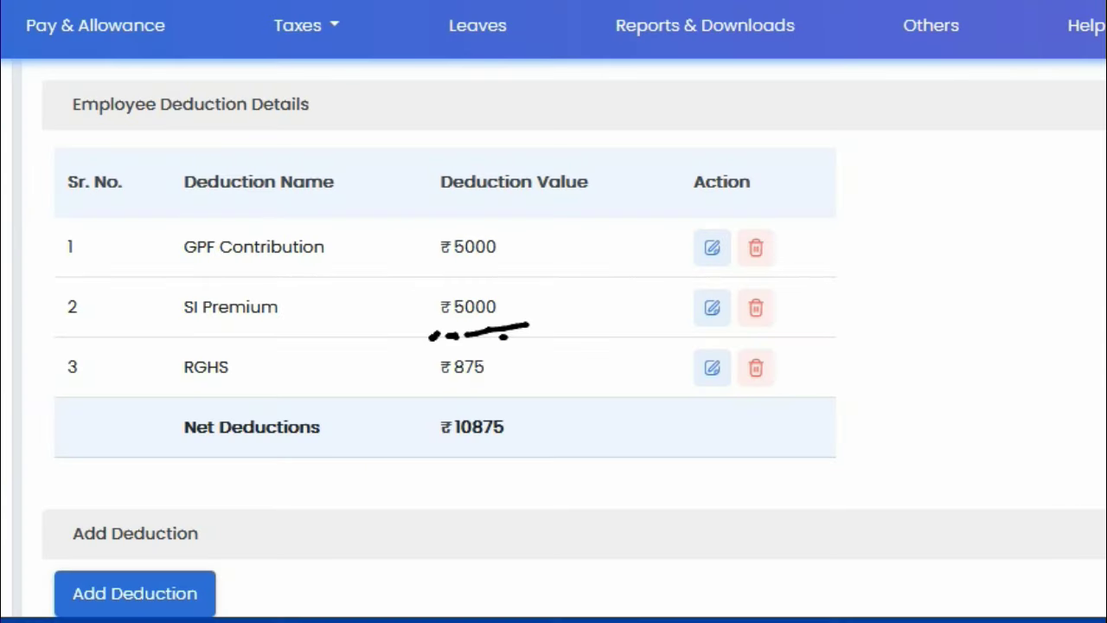
drag(531, 302, 614, 267)
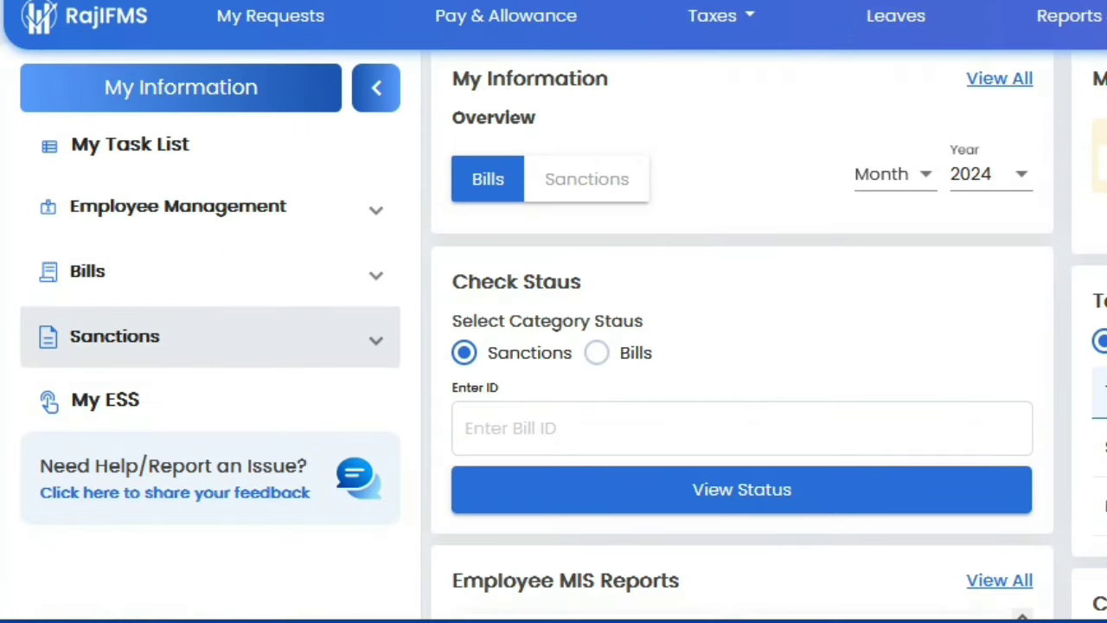
Open the individual salary deduction sanction form for the fifth employee in the list.
click(209, 337)
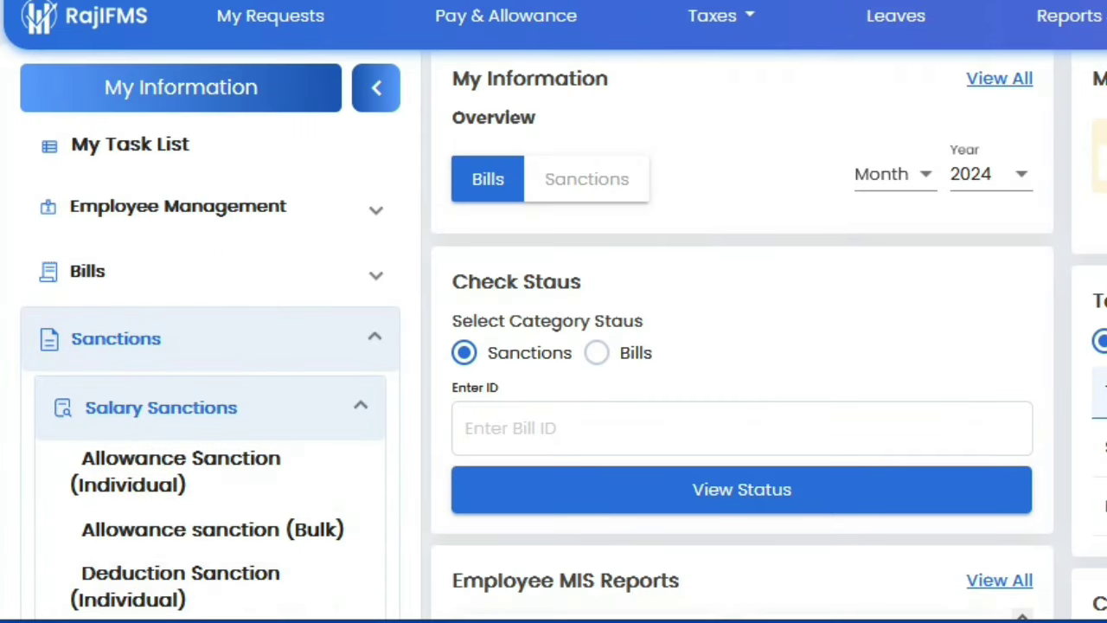
click(180, 586)
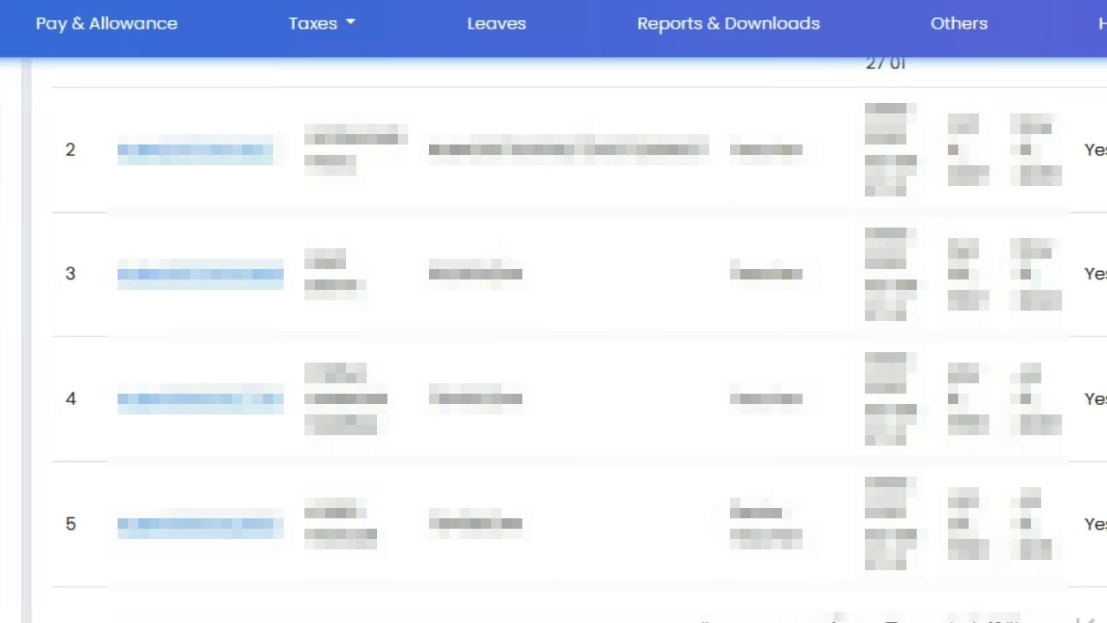
click(1029, 531)
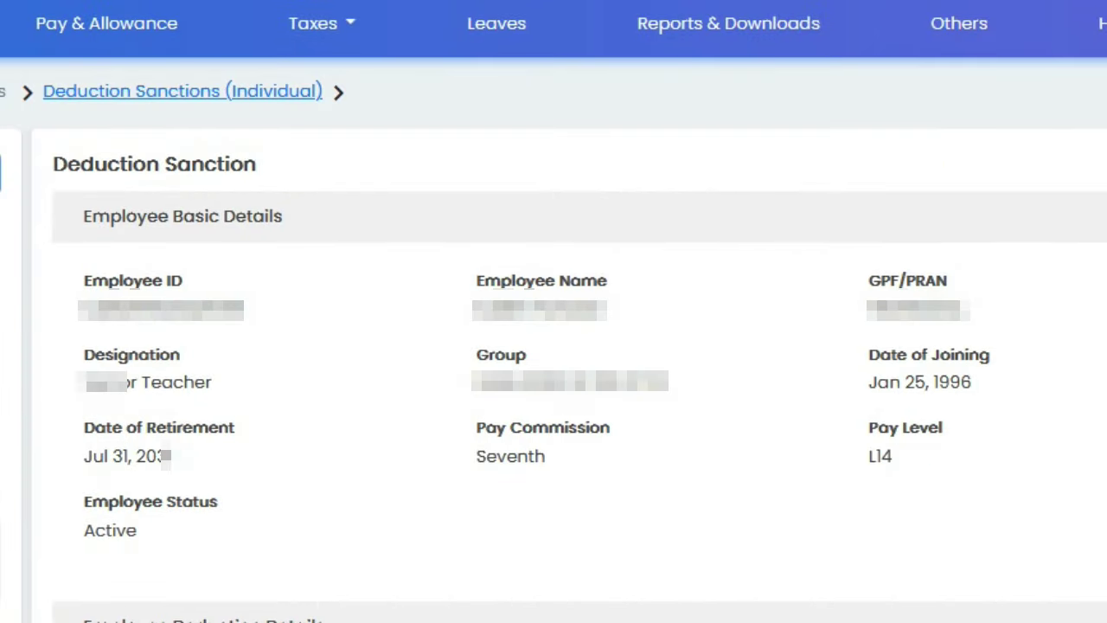
Add a recurring monthly SI Premium(217) deduction of 5000, effective from the March salary.
scroll(553, 346, down, 8)
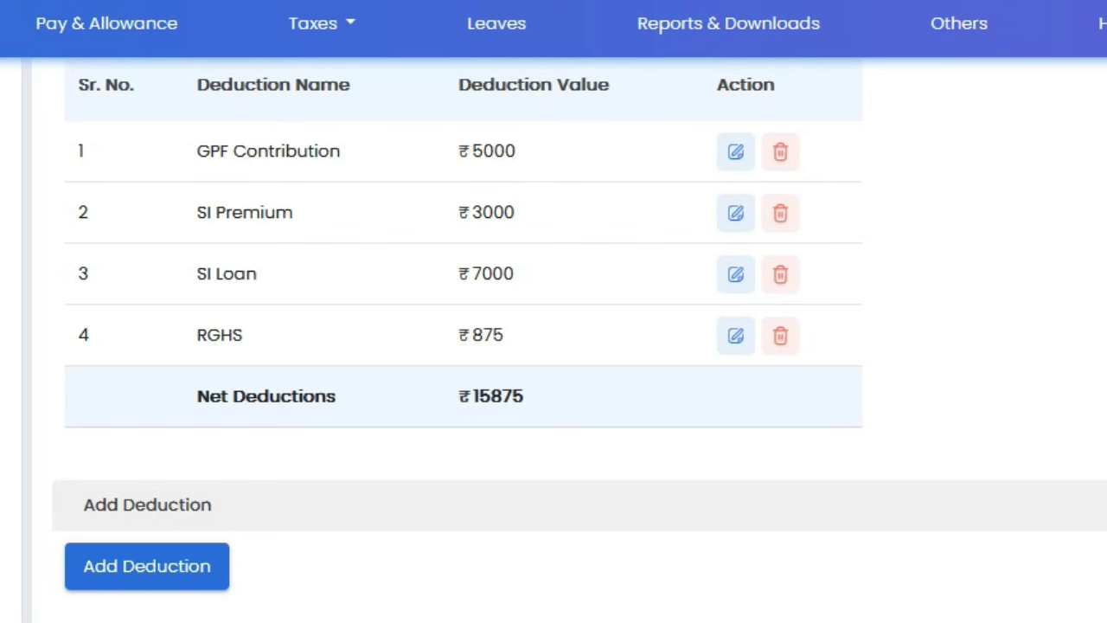
click(148, 567)
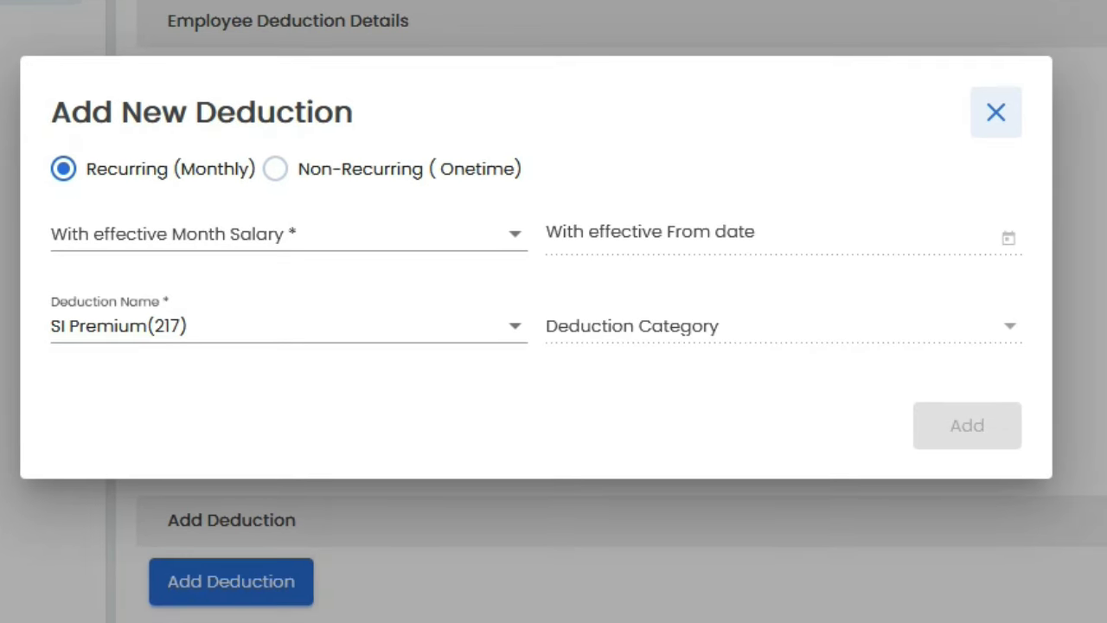
click(288, 235)
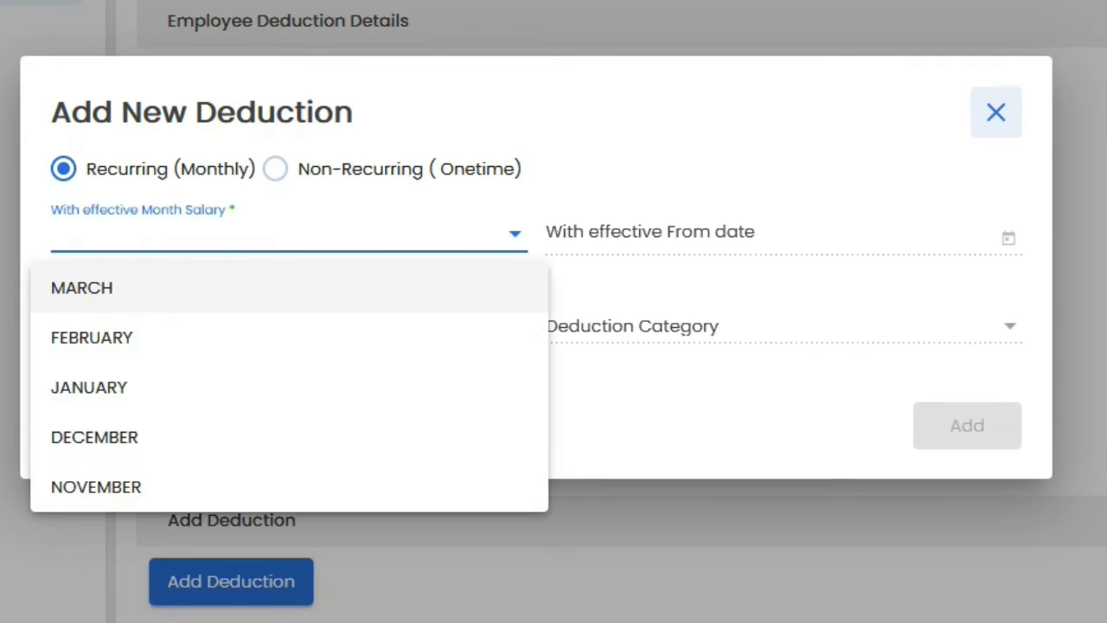
click(208, 288)
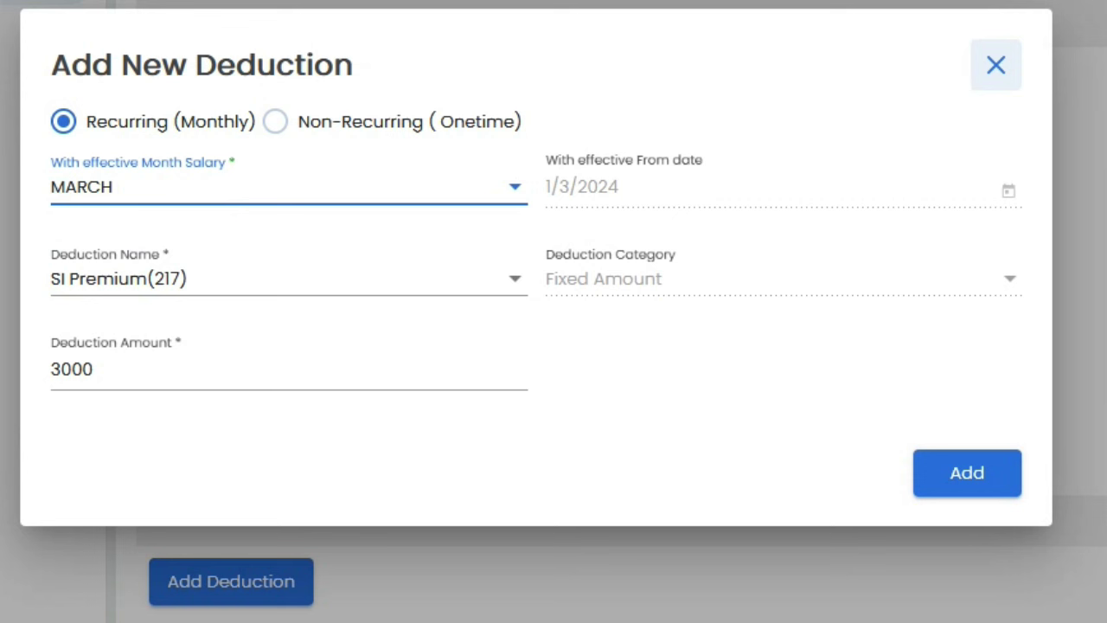
double_click(73, 369)
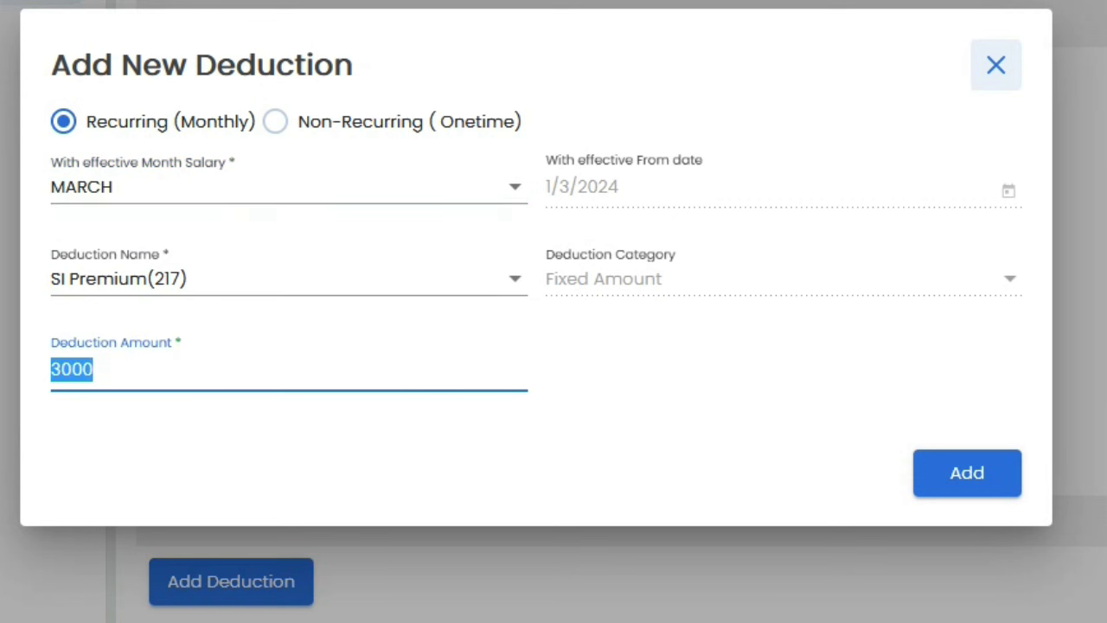
text(5000)
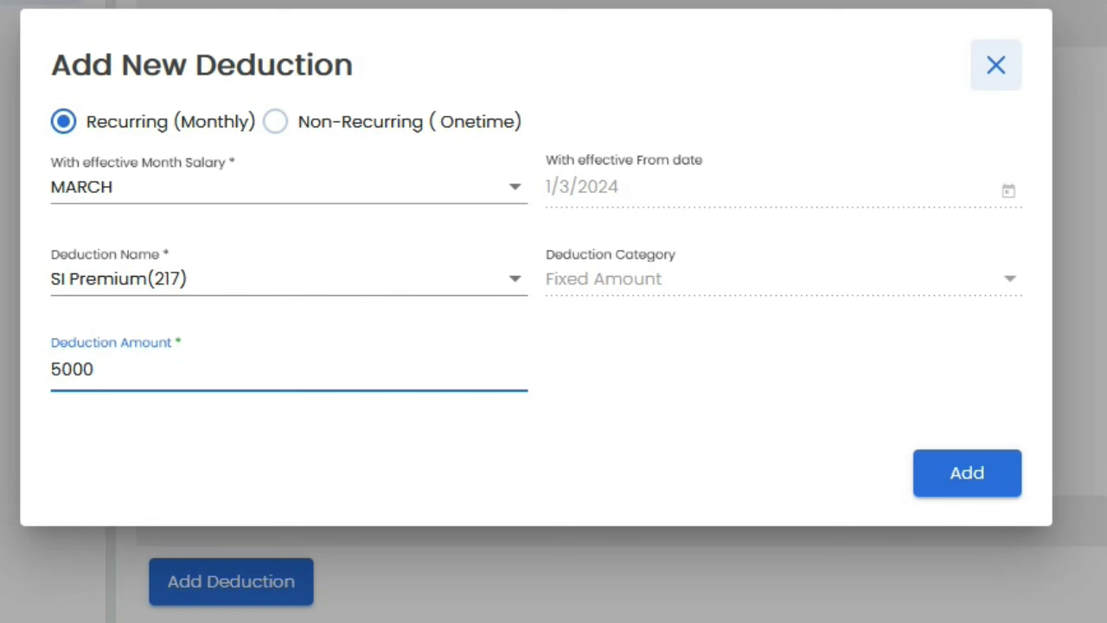
click(967, 473)
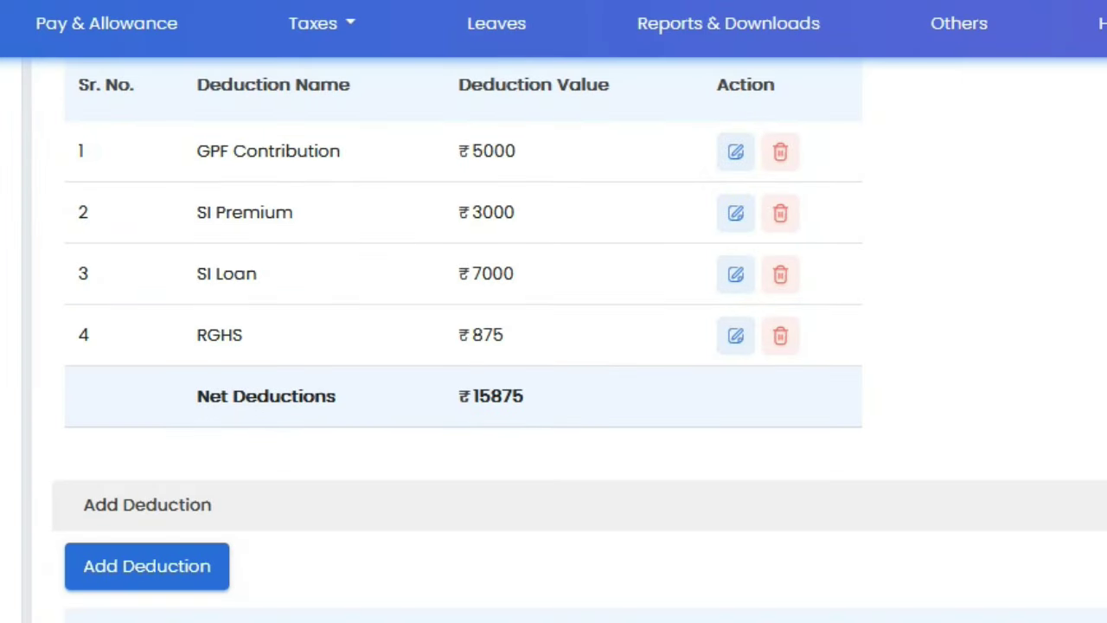
Attach the FURTHER_DECLARATION PDF as document type Other, with the description "Si Premium Growth With Further Declartion Generate".
scroll(553, 346, down, 4)
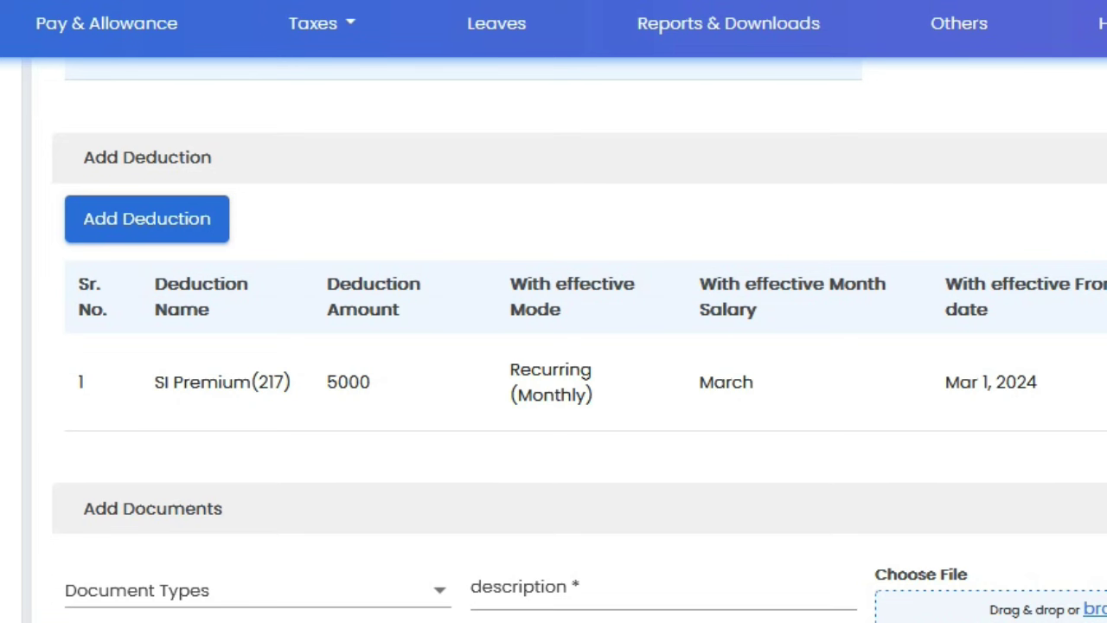
scroll(554, 346, down, 3)
click(258, 301)
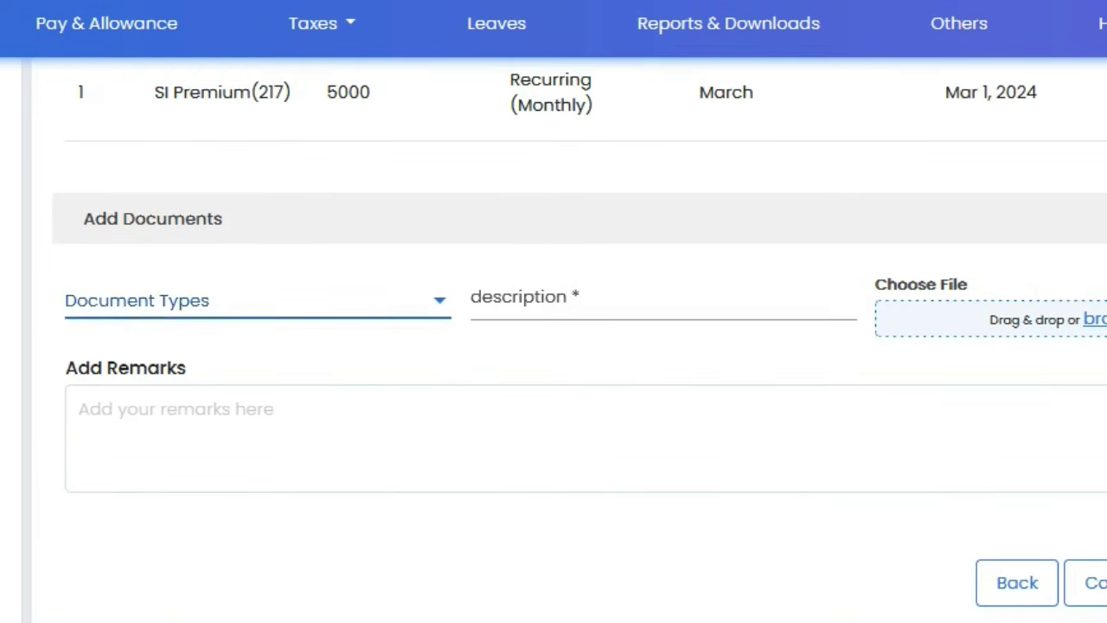
click(117, 355)
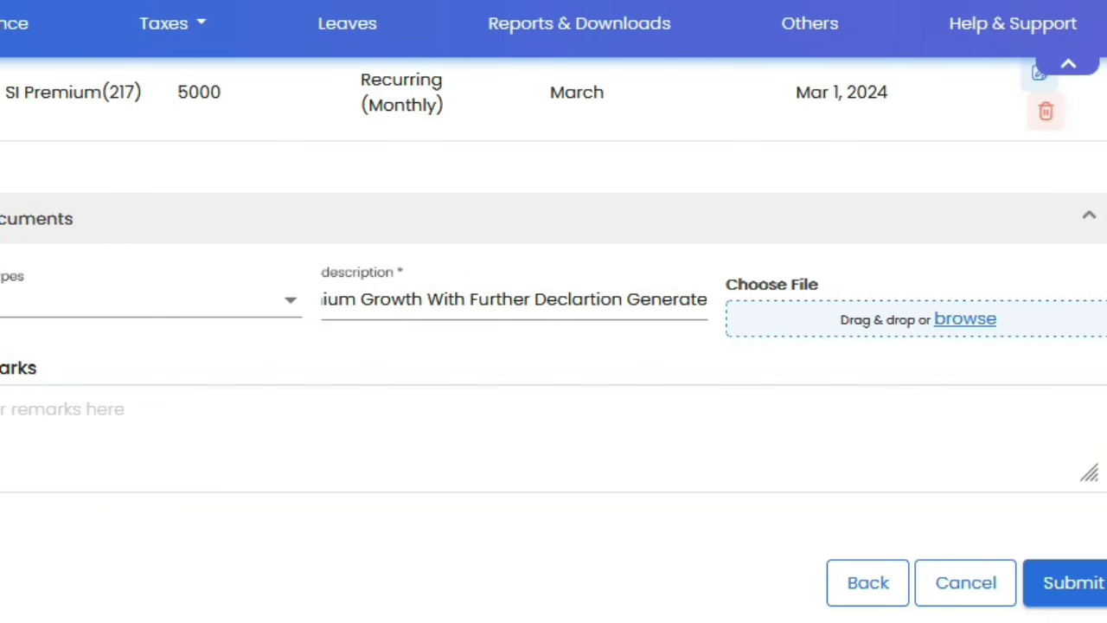
click(966, 319)
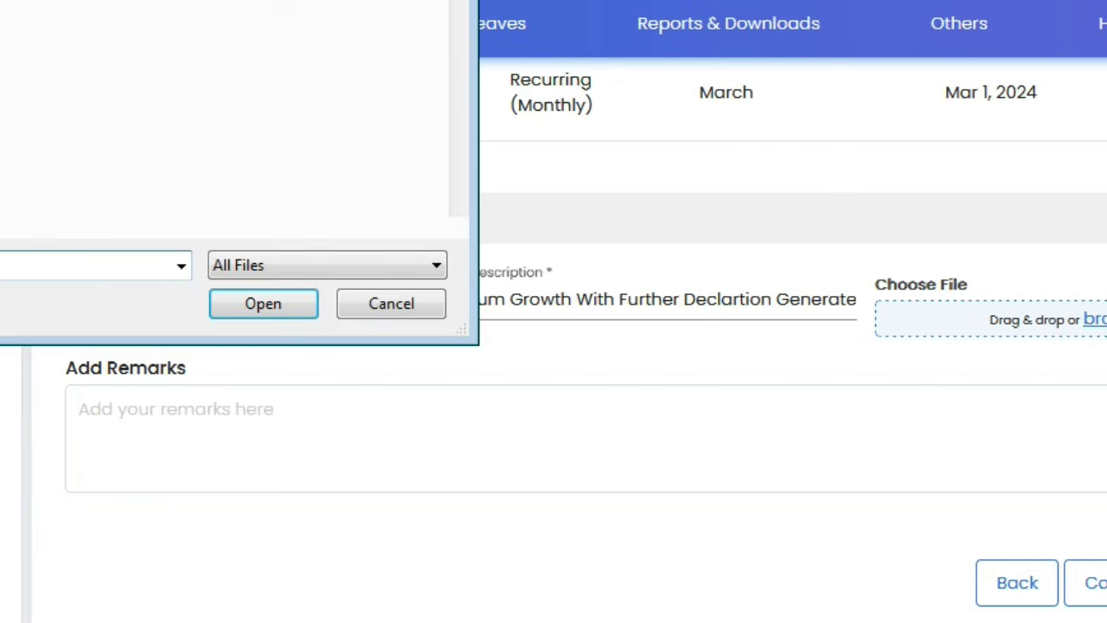
scroll(205, 112, down, 5)
click(254, 303)
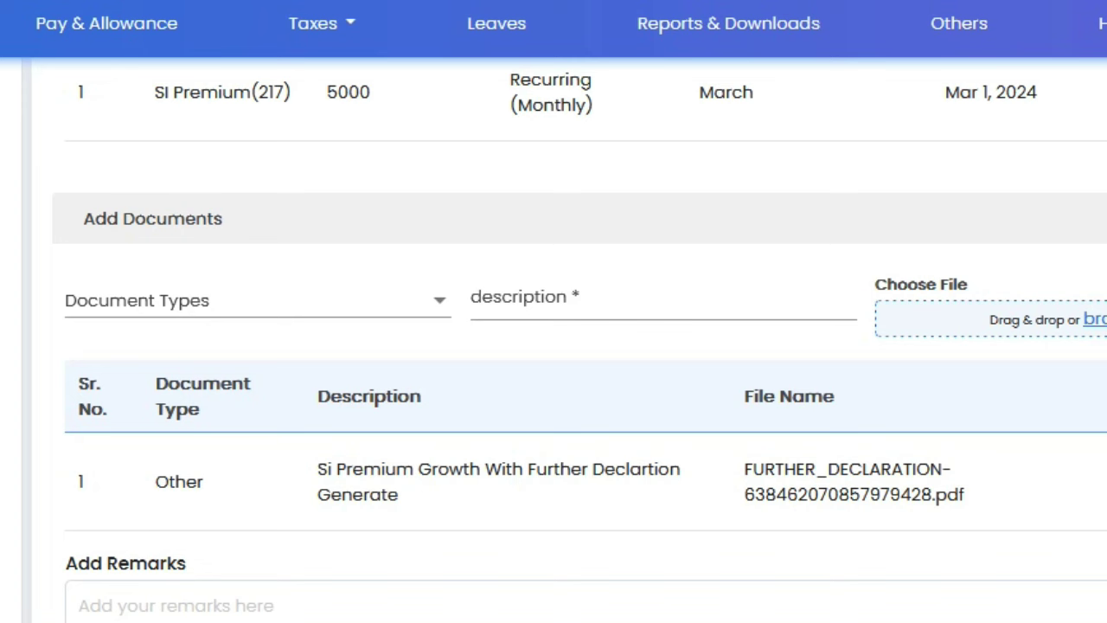
Enter the remark "Si Premium Growth With Further Declartion Generate" for the deduction request.
double_click(727, 92)
scroll(727, 92, up, 1)
scroll(726, 92, down, 3)
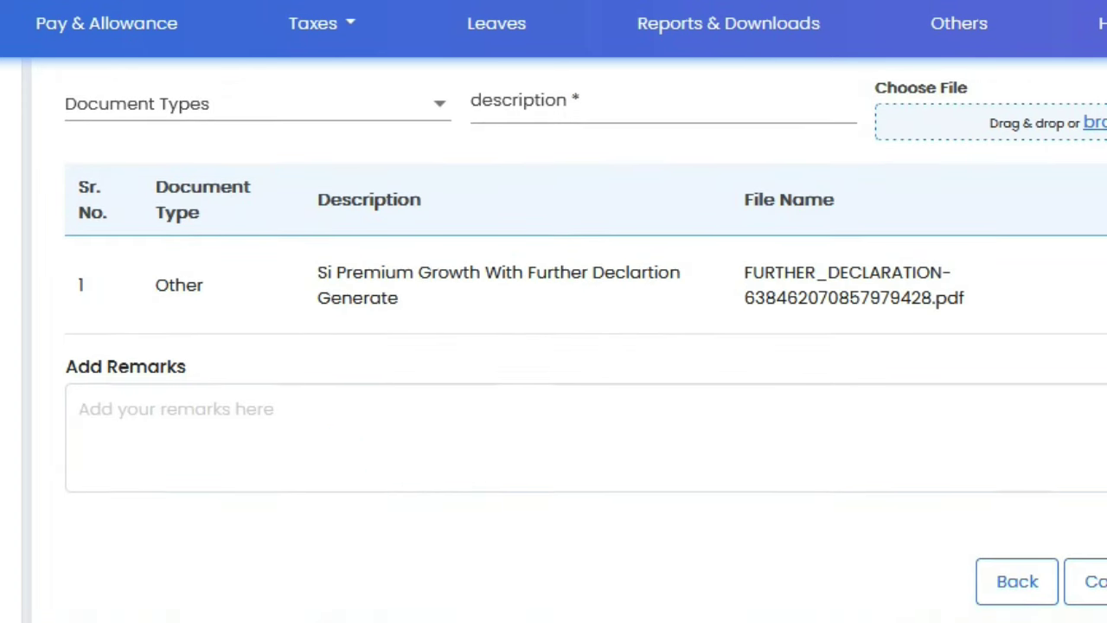
click(553, 438)
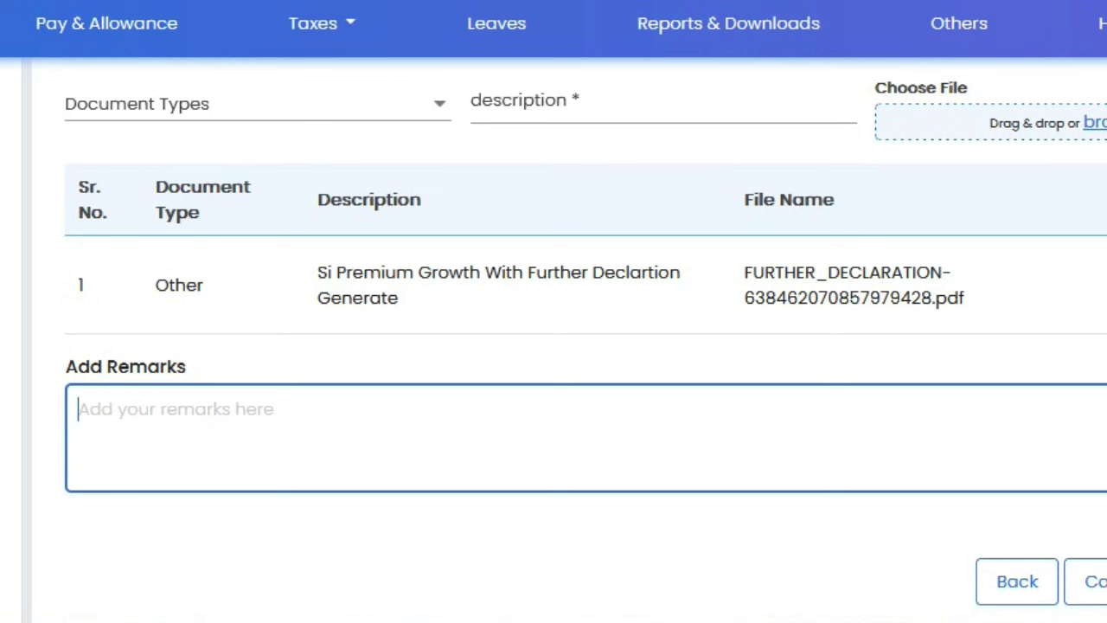
text(Si Premium Growth With Further Declartion Generate)
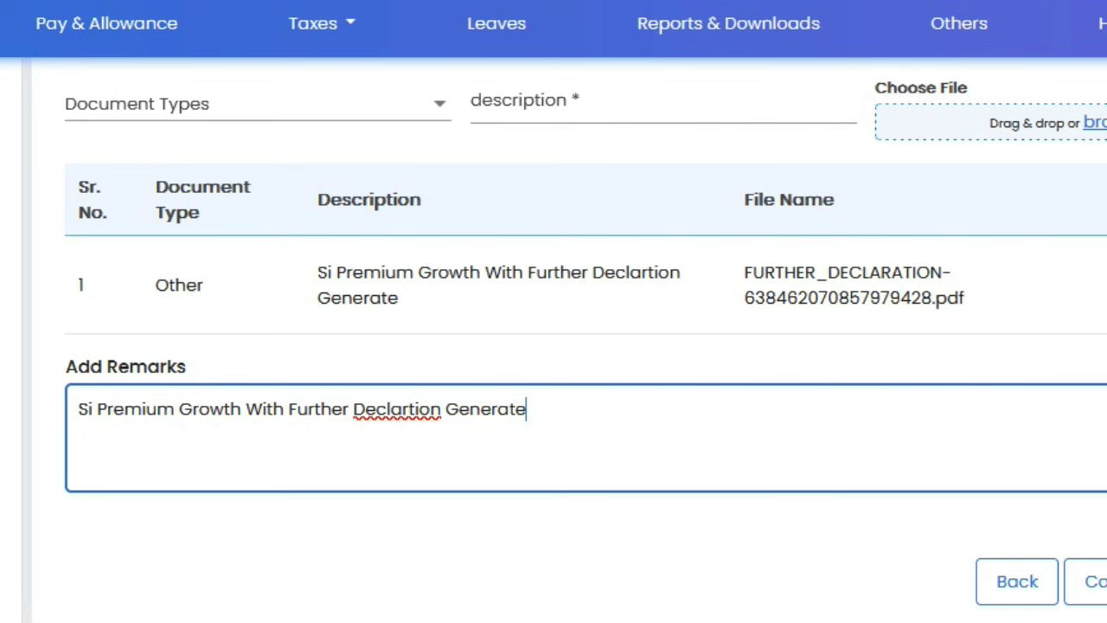
Submit the deduction sanction request, confirm the submission and dismiss the resulting notice.
click(1038, 581)
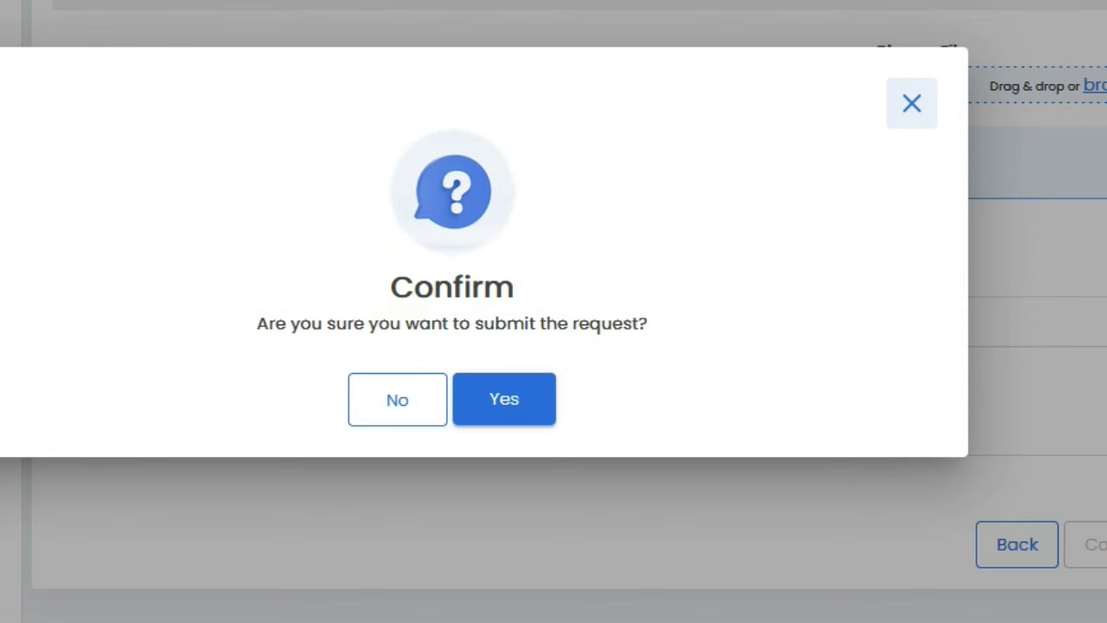
click(504, 398)
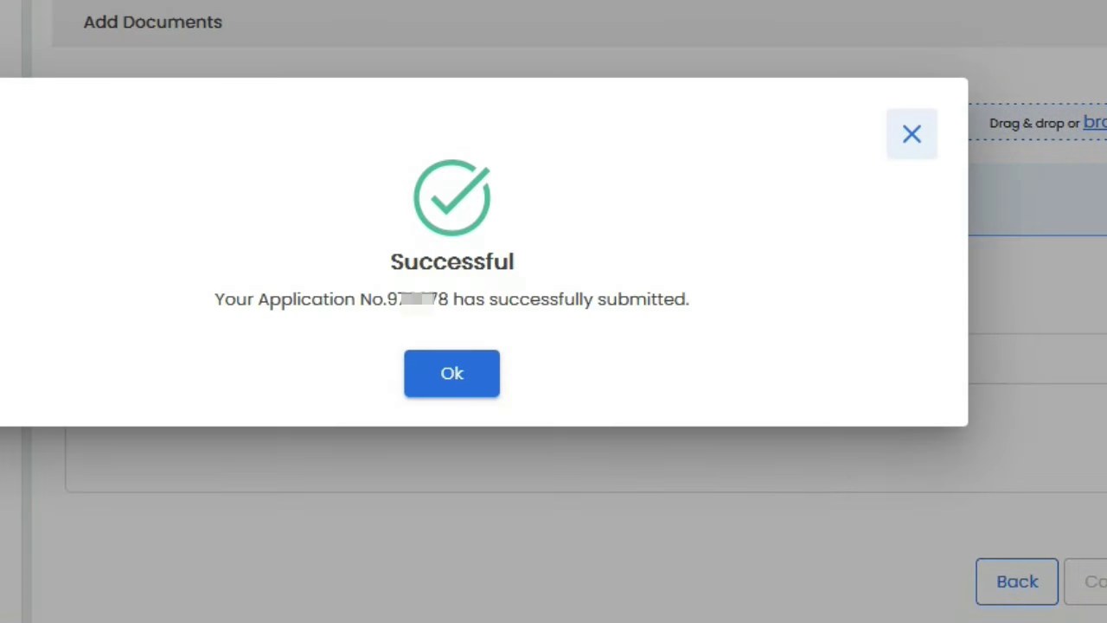
click(452, 374)
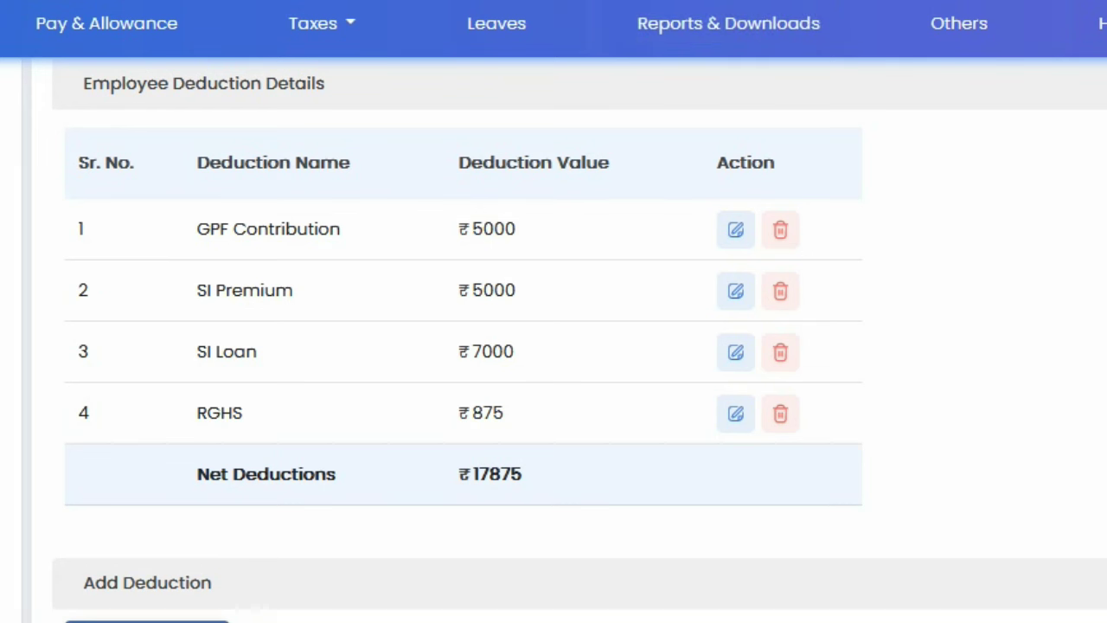
drag(479, 309, 455, 317)
drag(531, 287, 541, 288)
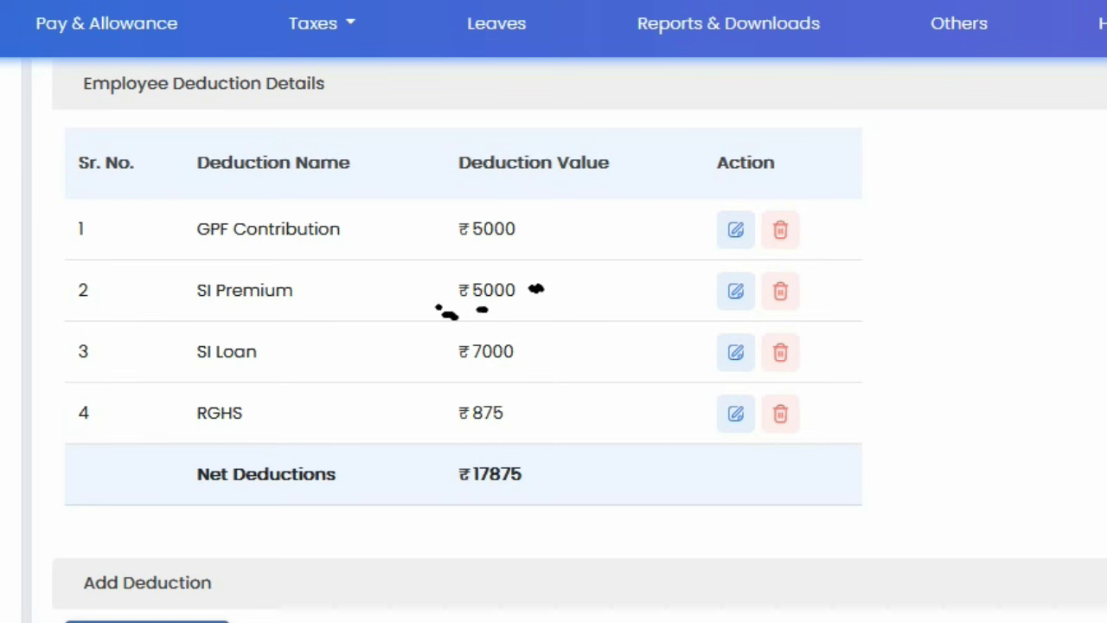